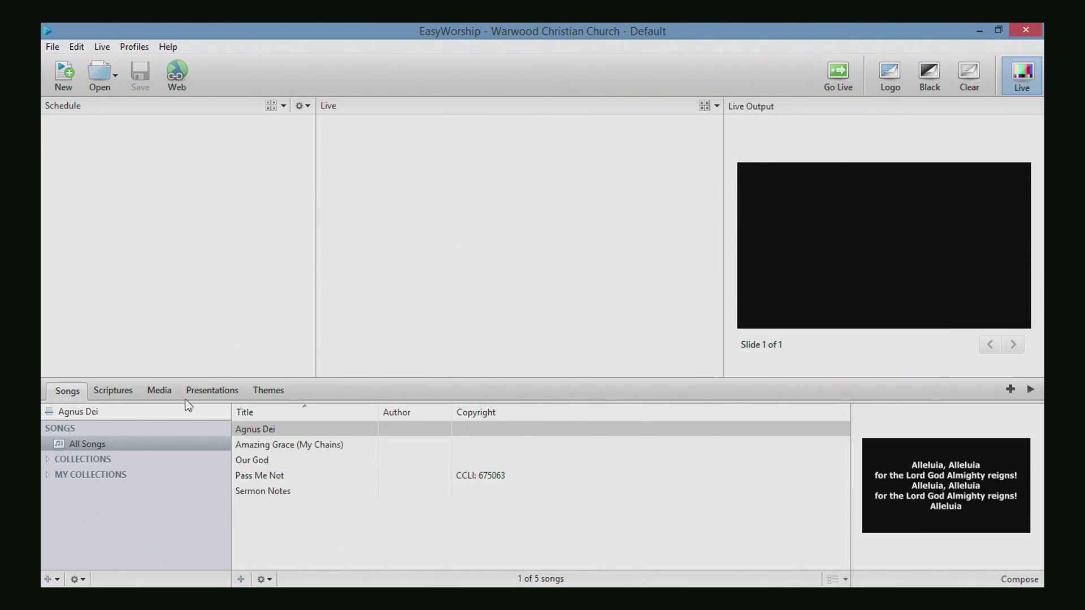
Set the EW6 Exit image from the Media Images collection as the logo background.
{"action": "left_click", "coordinate": [161, 392]}
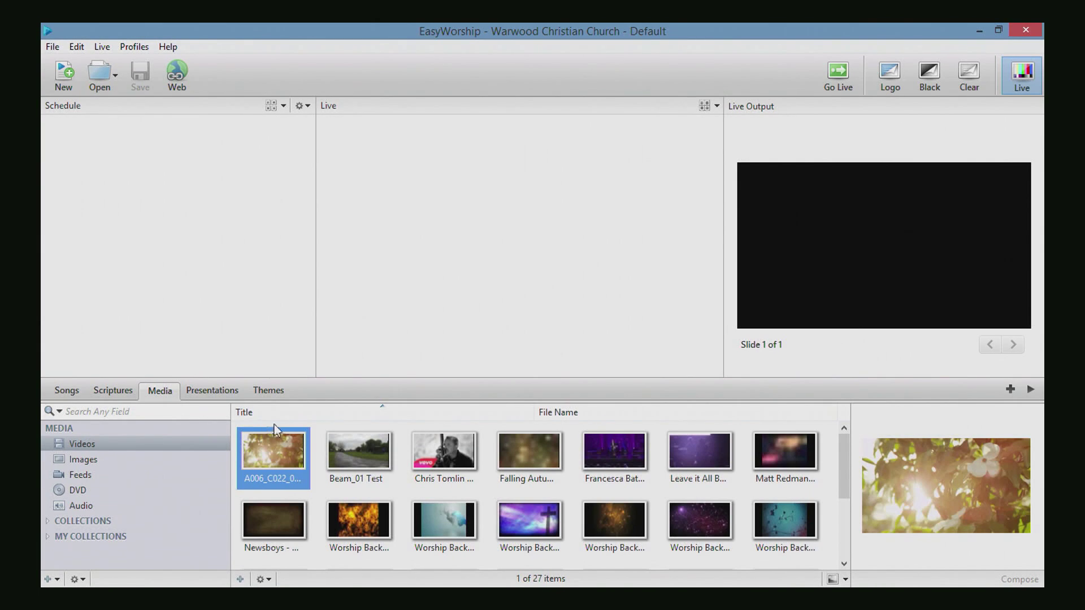
{"action": "left_click", "coordinate": [80, 459]}
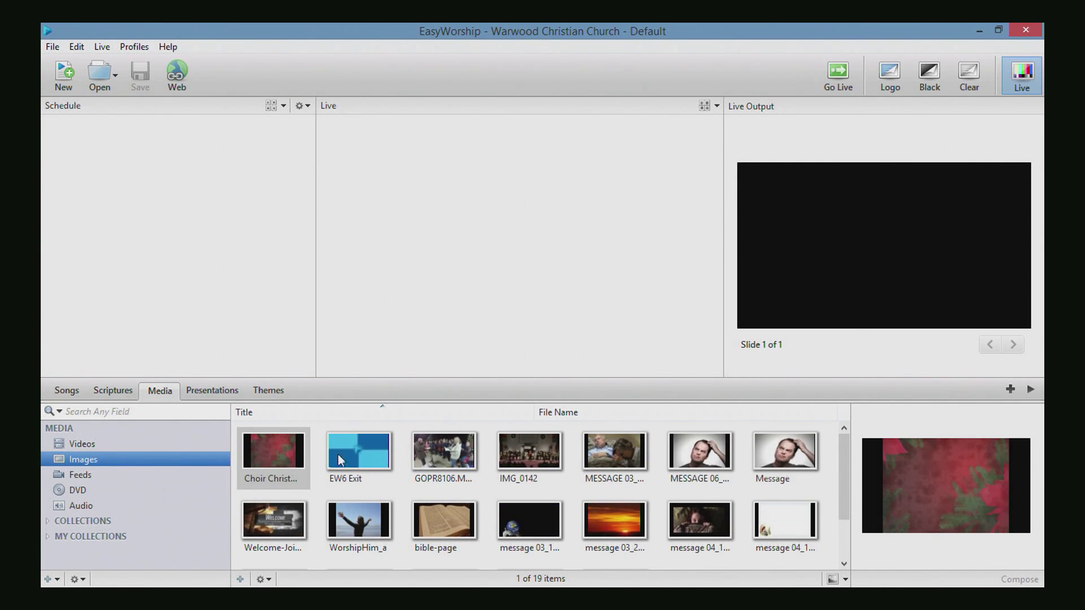
{"action": "right_click", "coordinate": [352, 446]}
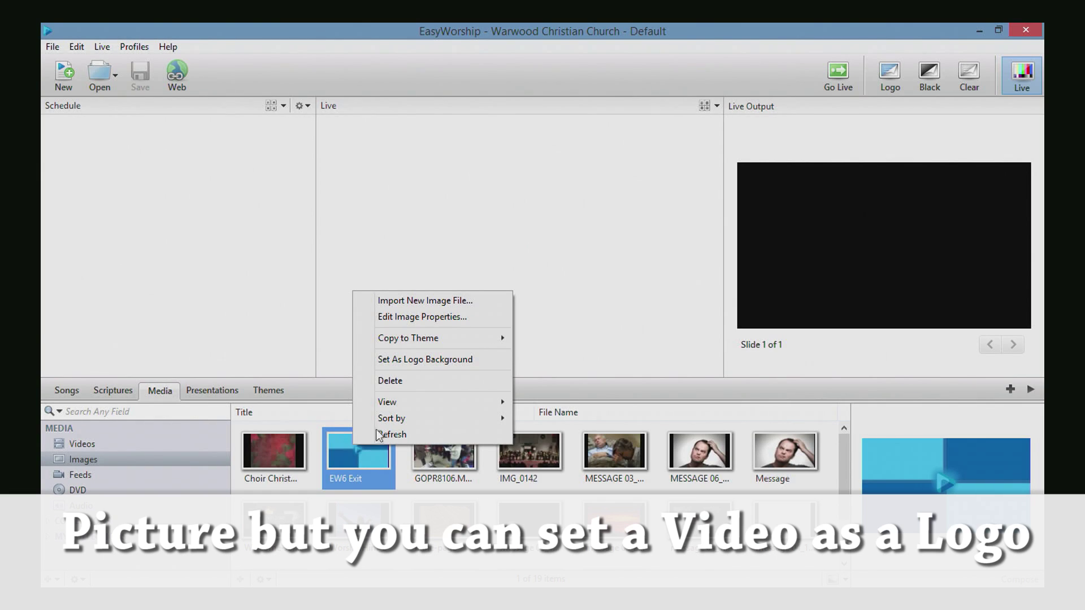
{"action": "left_click", "coordinate": [410, 360]}
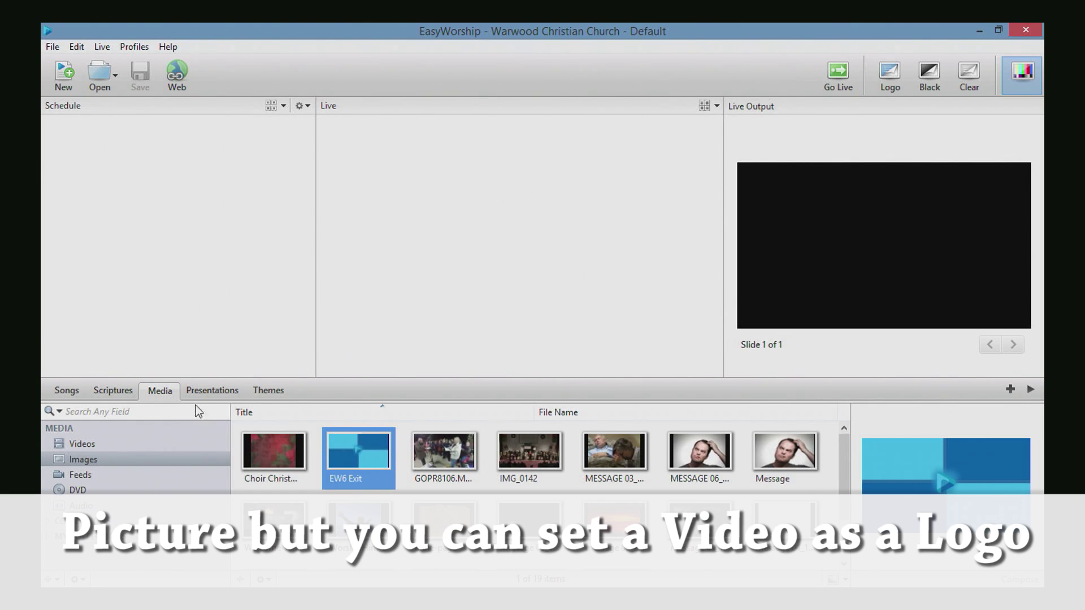
Add Our God to the service schedule and put its verse 1 slide live.
{"action": "left_click", "coordinate": [67, 390]}
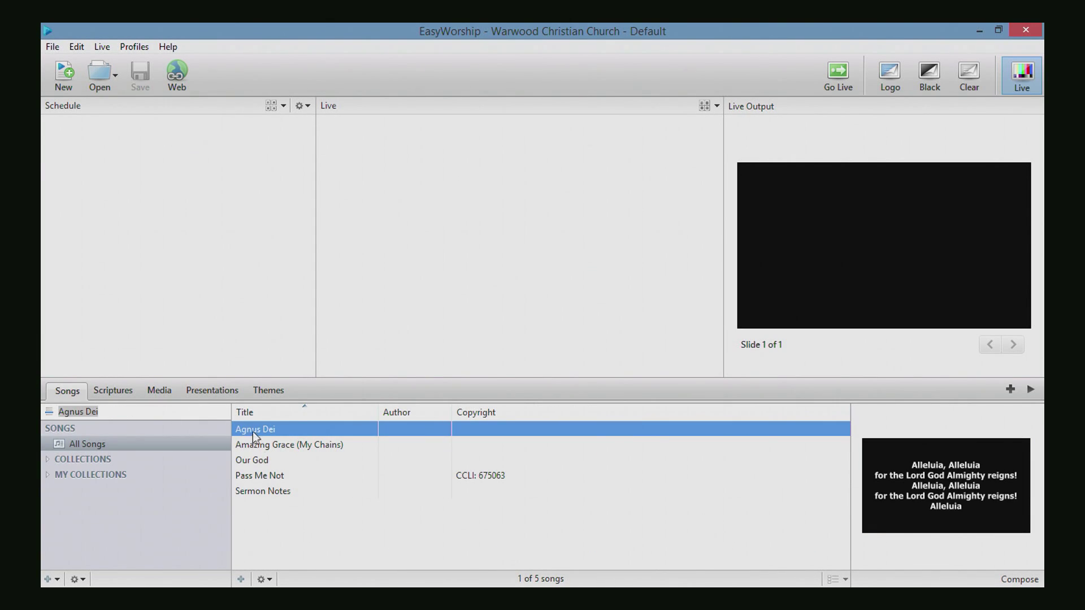
{"action": "left_click_drag", "start_coordinate": [259, 465], "coordinate": [207, 266]}
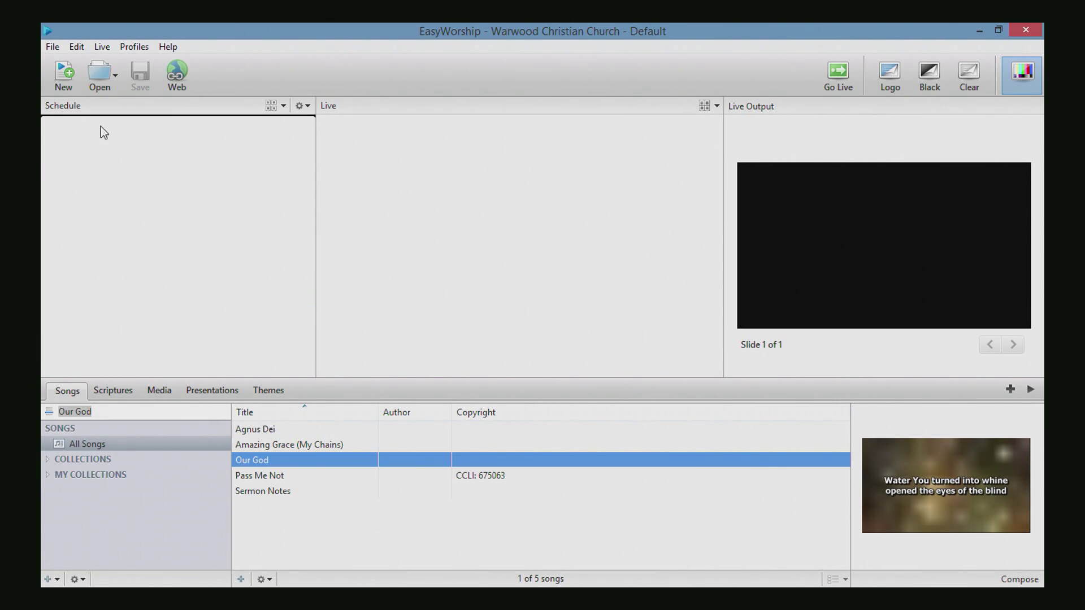
{"action": "left_click_drag", "start_coordinate": [107, 137], "coordinate": [107, 138]}
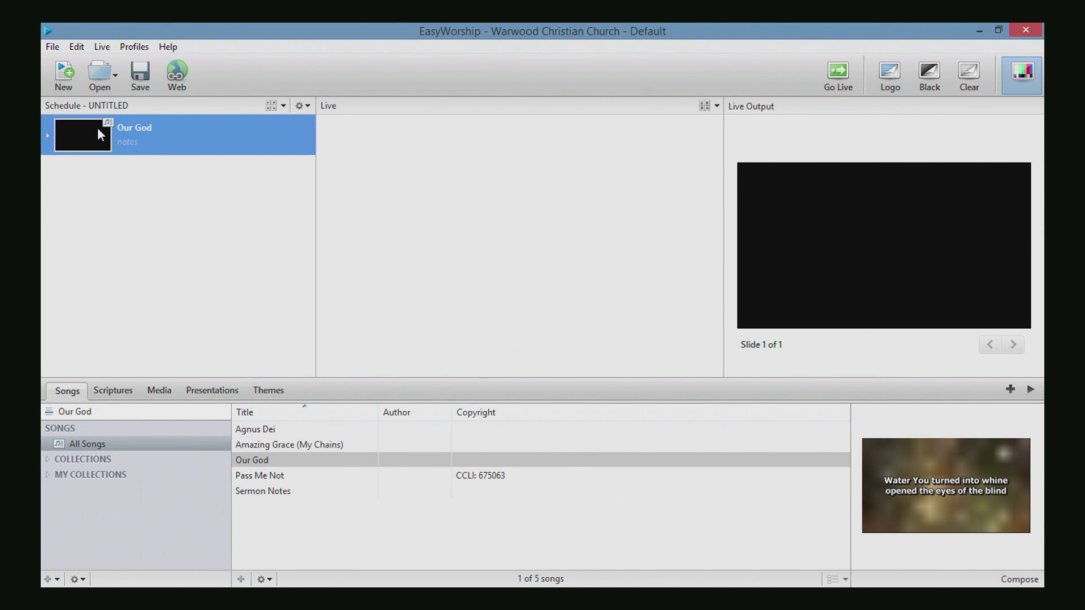
{"action": "double_click", "coordinate": [98, 134]}
{"action": "left_click", "coordinate": [486, 195]}
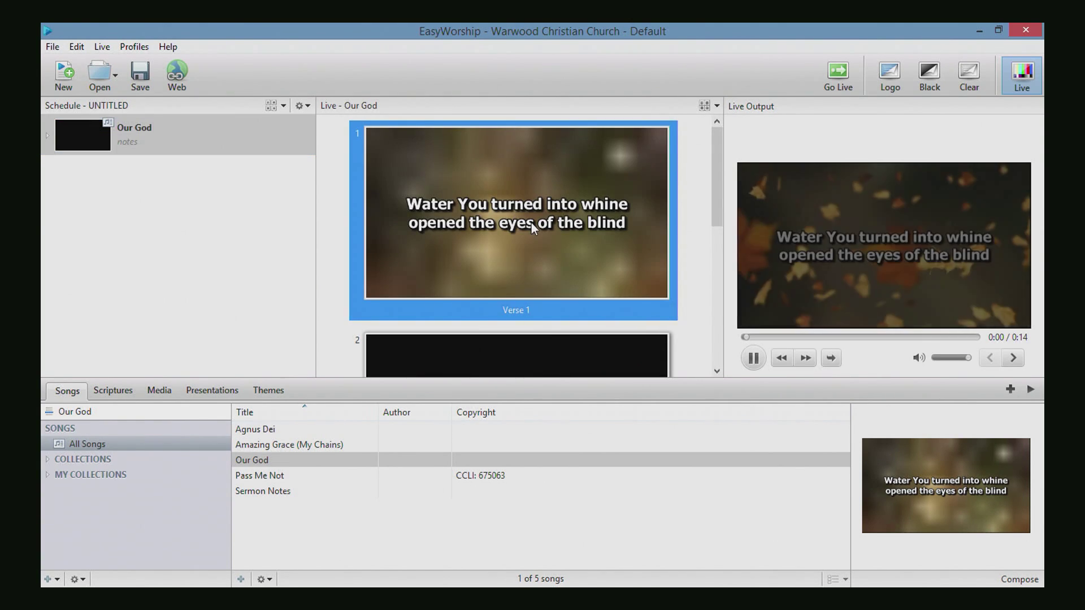
Test the Logo, Black and Clear output toggles, ending with the logo showing live.
{"action": "left_click", "coordinate": [888, 72]}
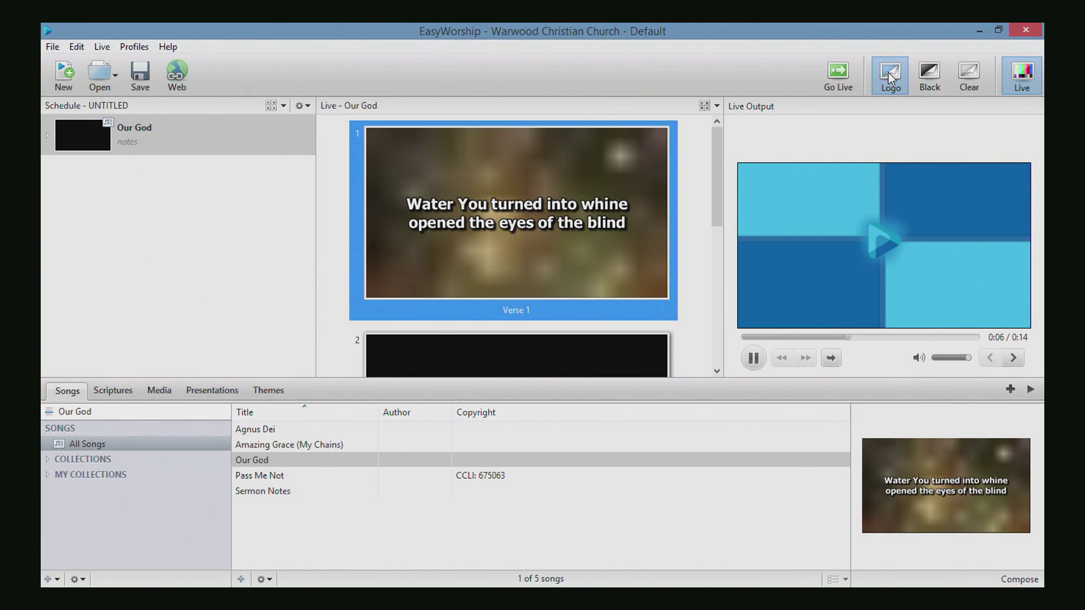
{"action": "left_click", "coordinate": [890, 74]}
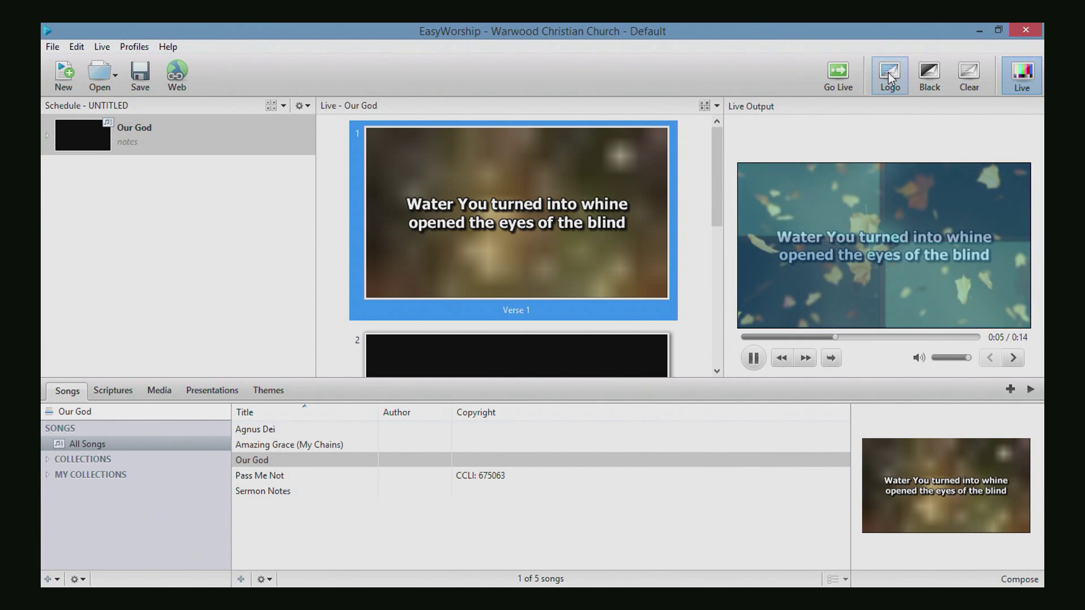
{"action": "left_click", "coordinate": [930, 75]}
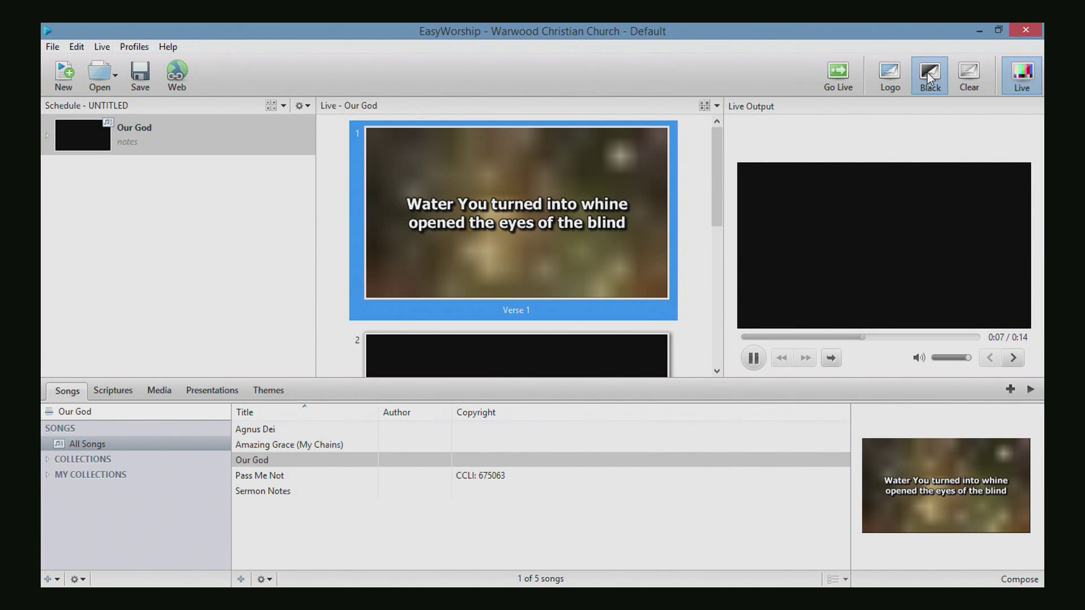
{"action": "left_click", "coordinate": [930, 78]}
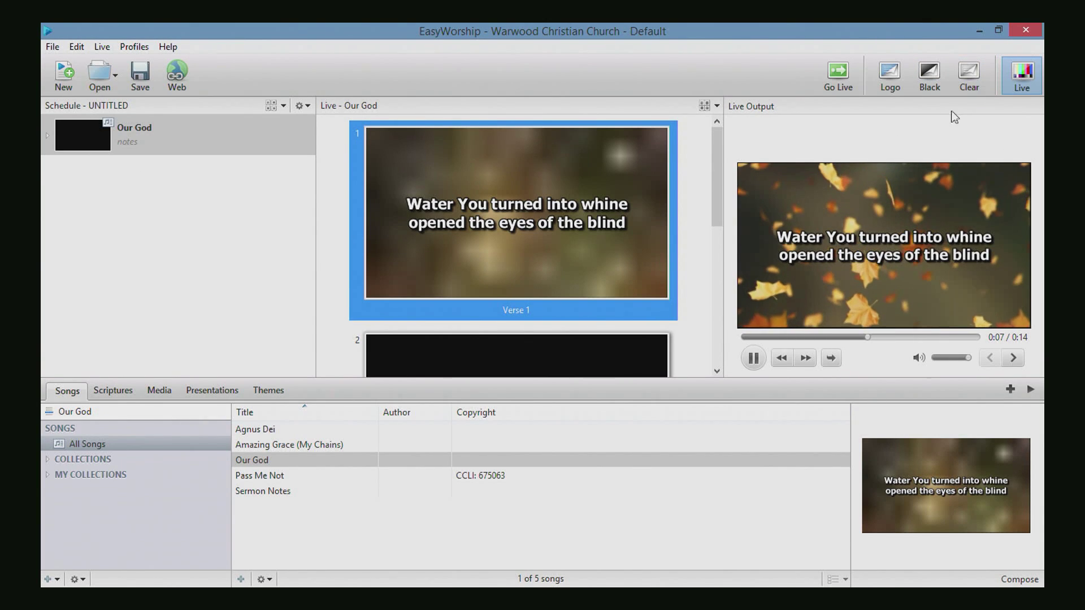
{"action": "left_click", "coordinate": [973, 81]}
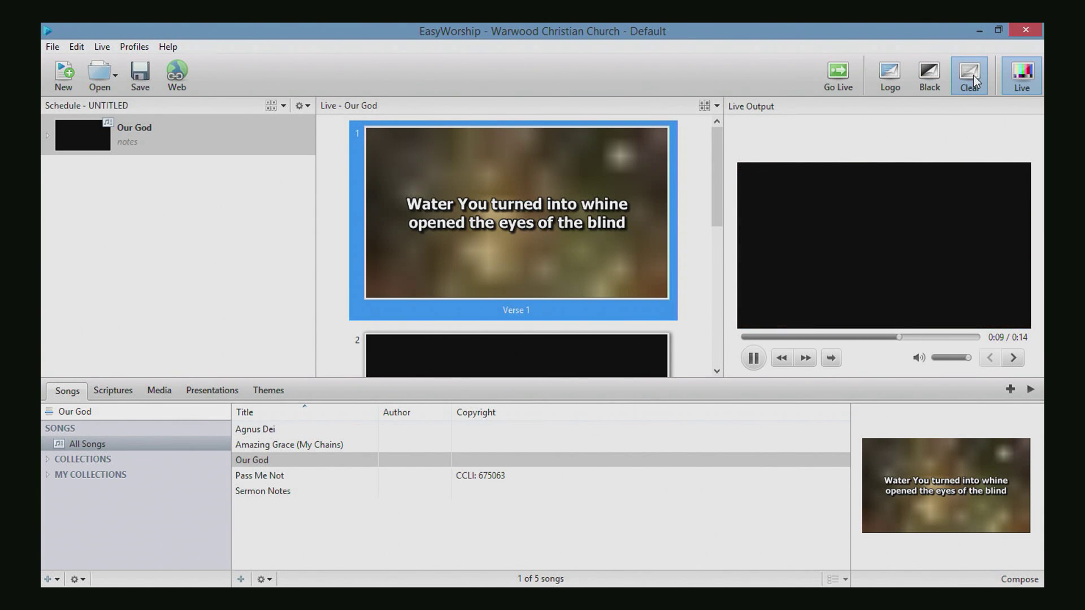
{"action": "left_click", "coordinate": [975, 81]}
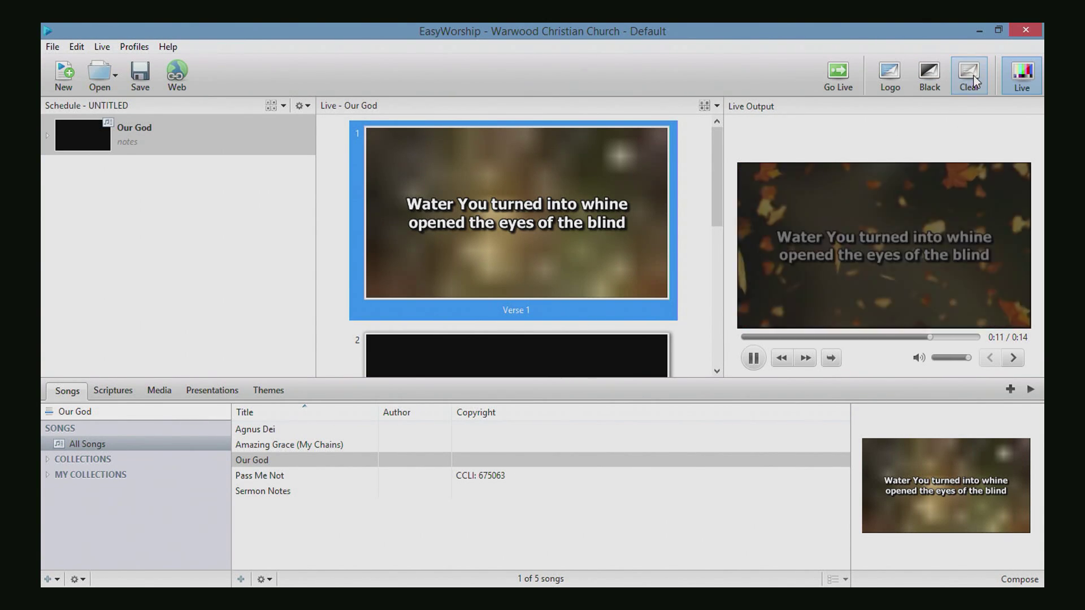
{"action": "left_click", "coordinate": [885, 75]}
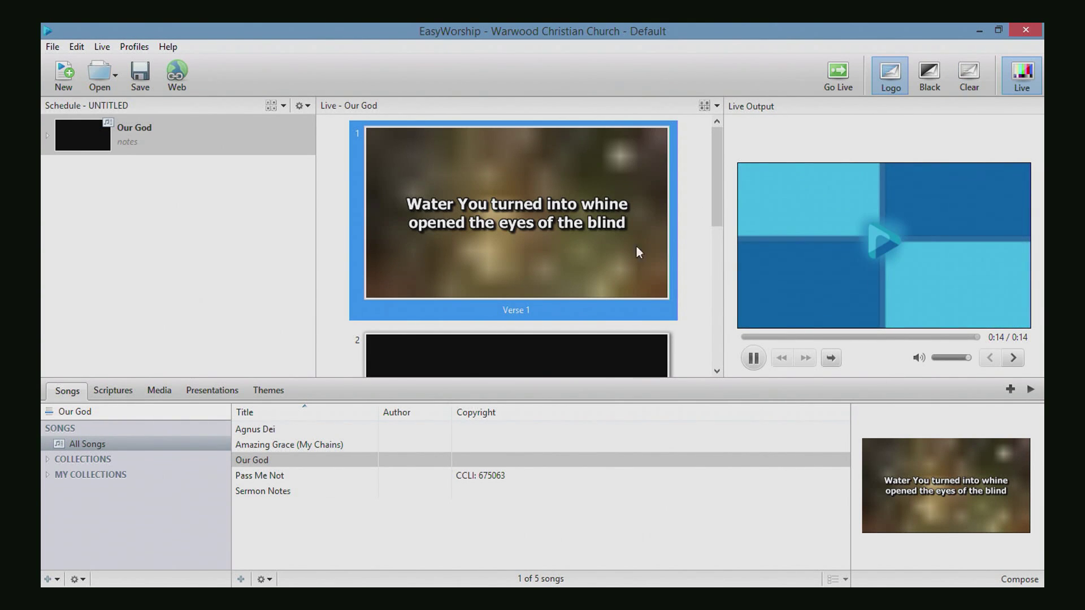
Start a new live feed using the HP Truevision HD input with device type Camera.
{"action": "left_click", "coordinate": [159, 390]}
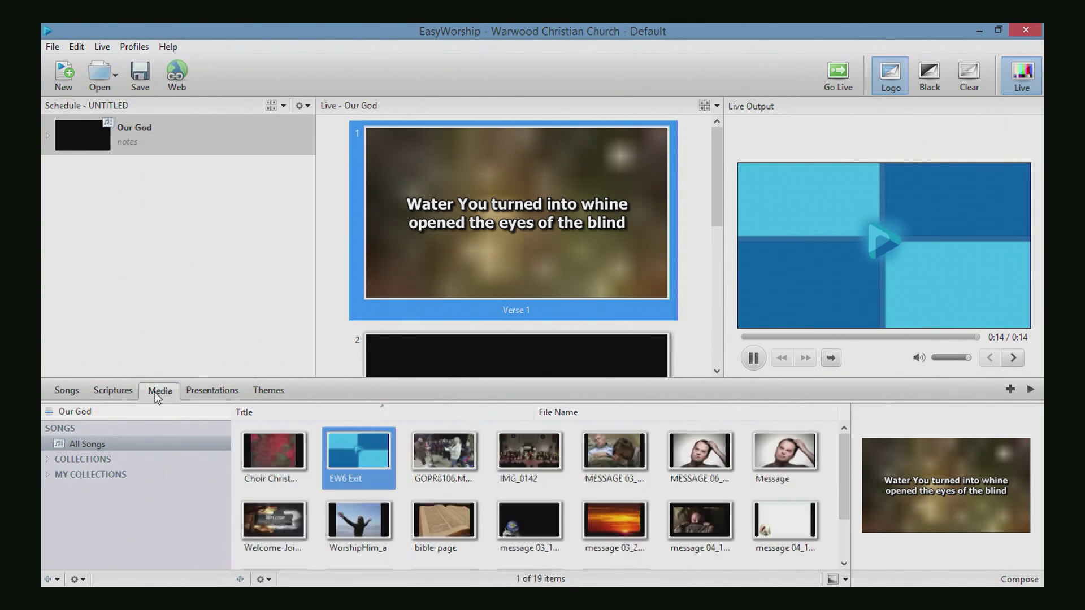
{"action": "left_click", "coordinate": [92, 474]}
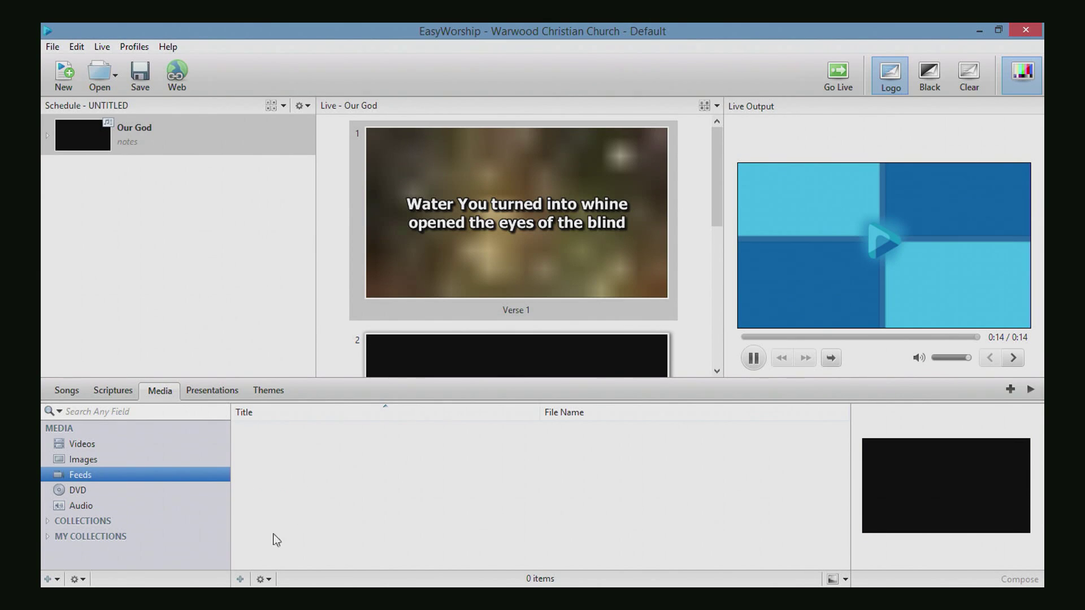
{"action": "left_click", "coordinate": [240, 578]}
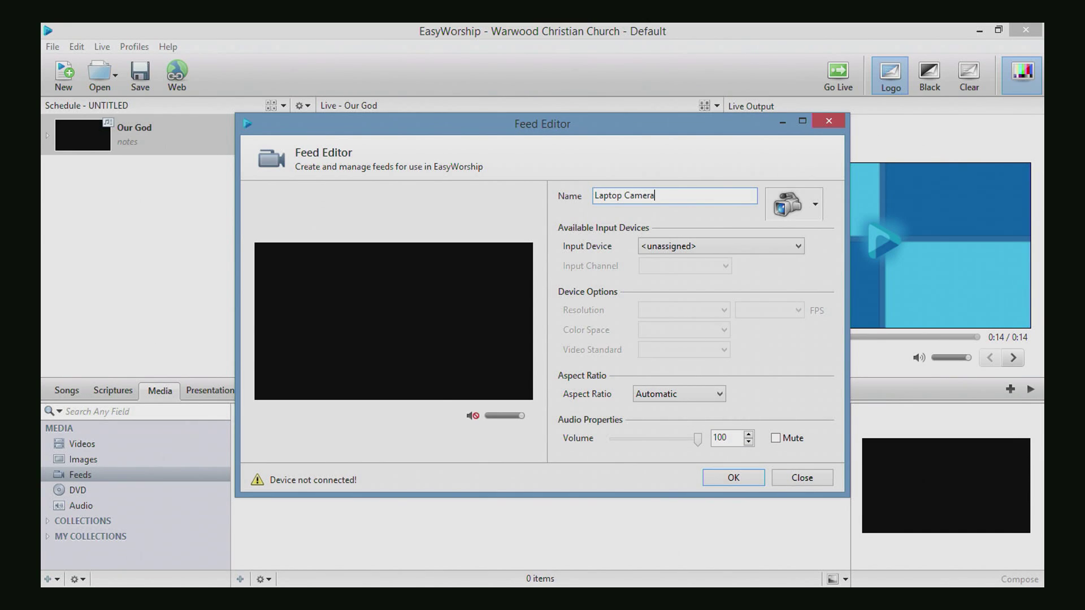
{"action": "left_click", "coordinate": [680, 247]}
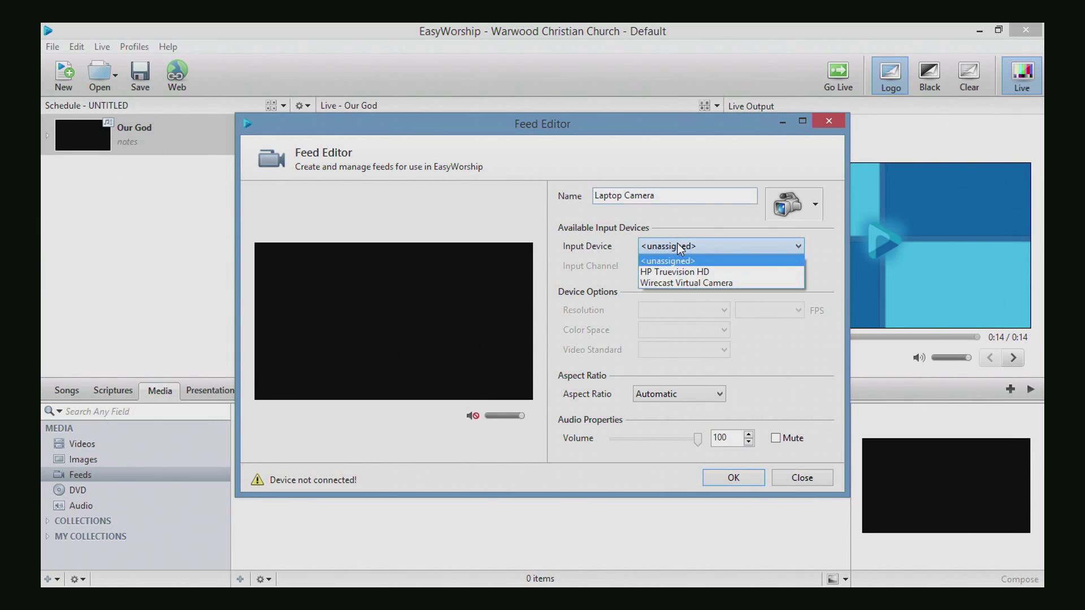
{"action": "left_click", "coordinate": [679, 272]}
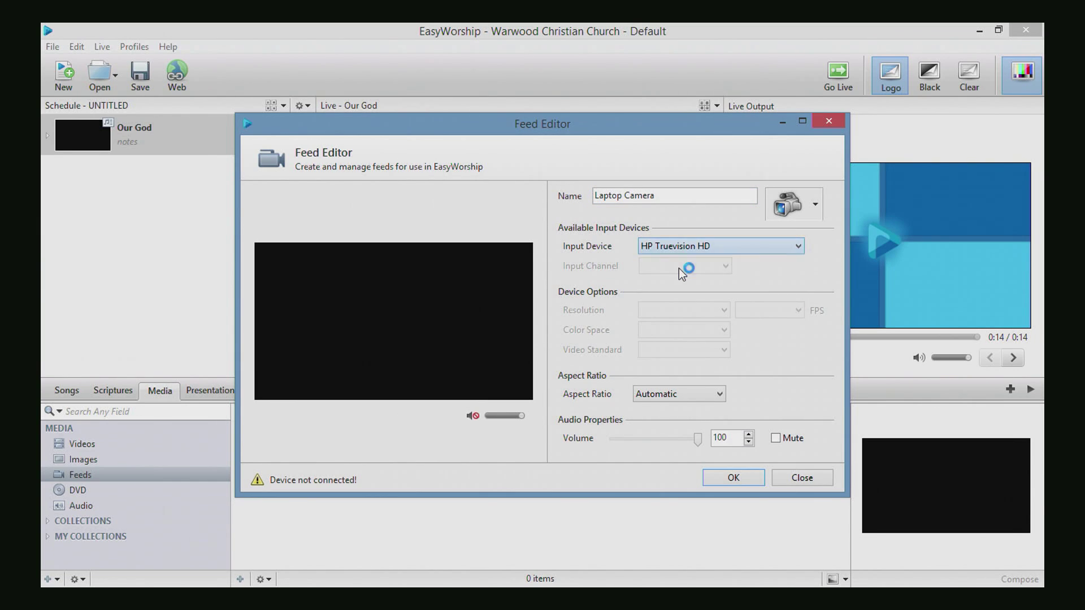
{"action": "left_click", "coordinate": [817, 209]}
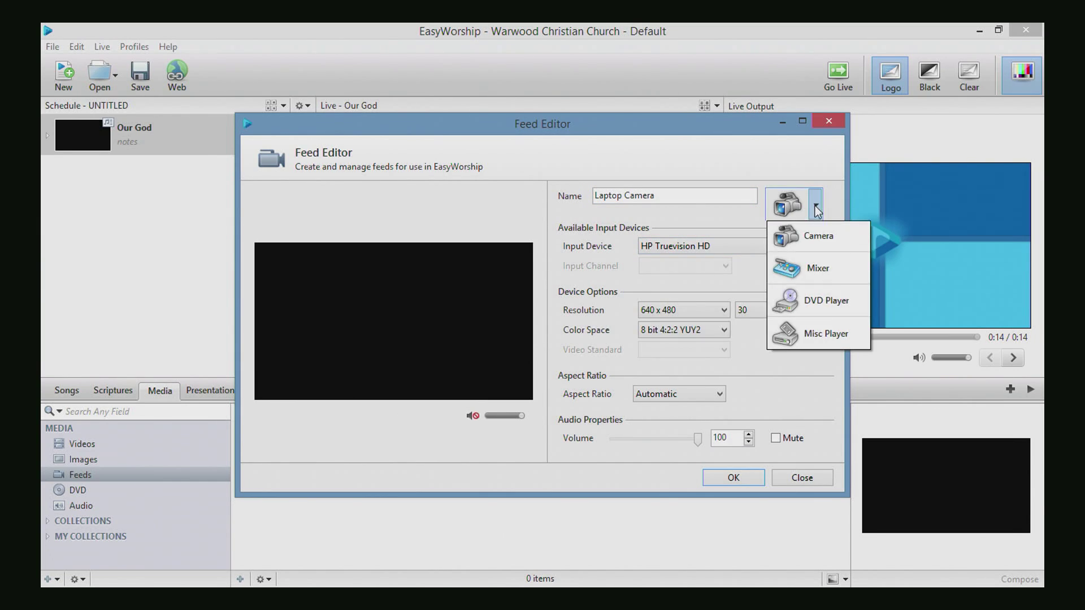
{"action": "left_click", "coordinate": [814, 270]}
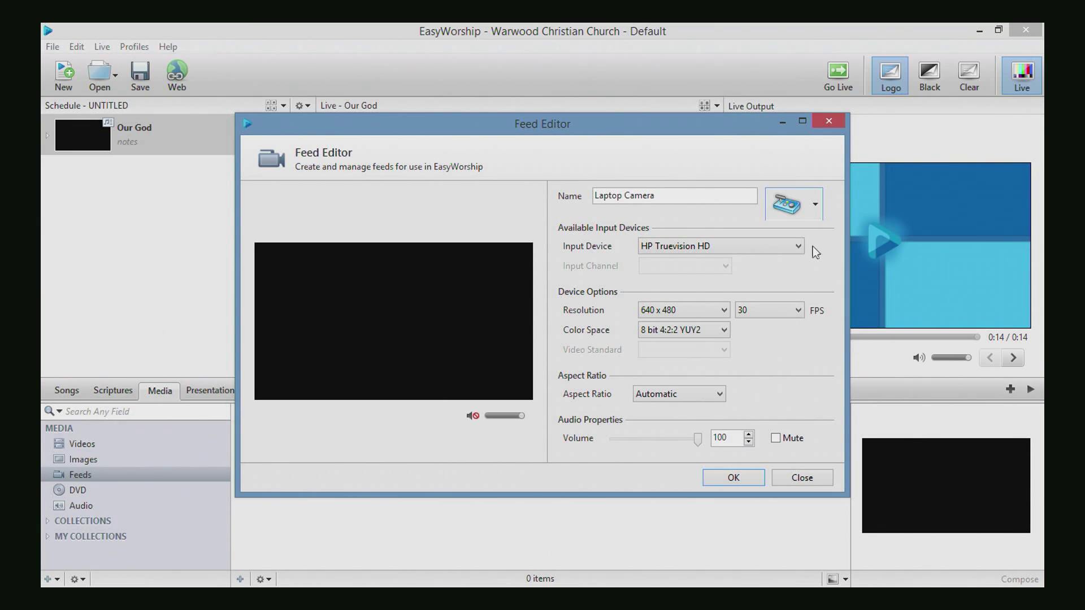
{"action": "left_click", "coordinate": [816, 206]}
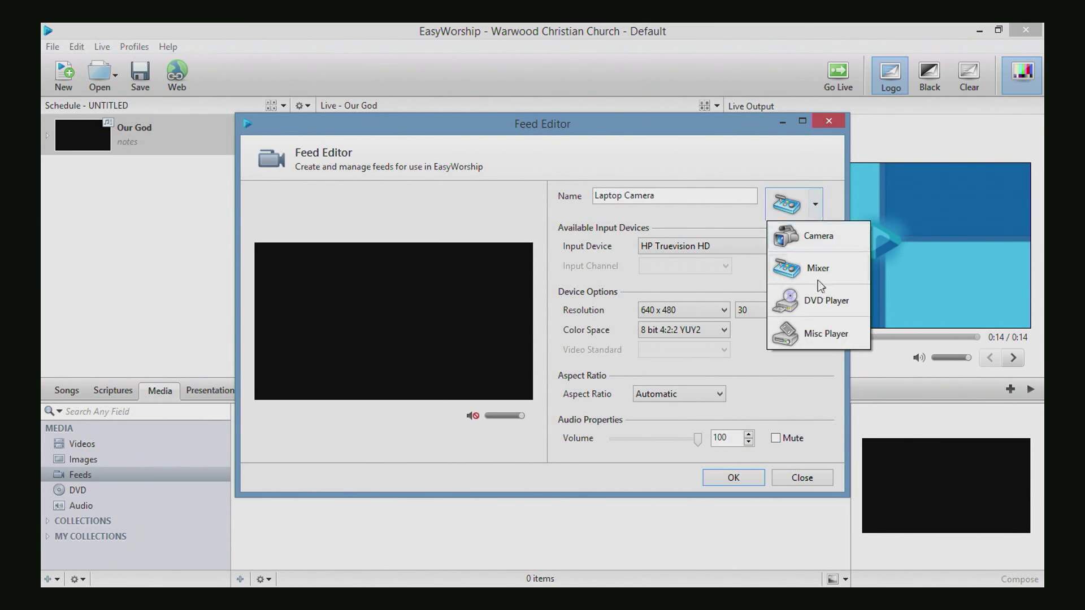
{"action": "left_click", "coordinate": [808, 236]}
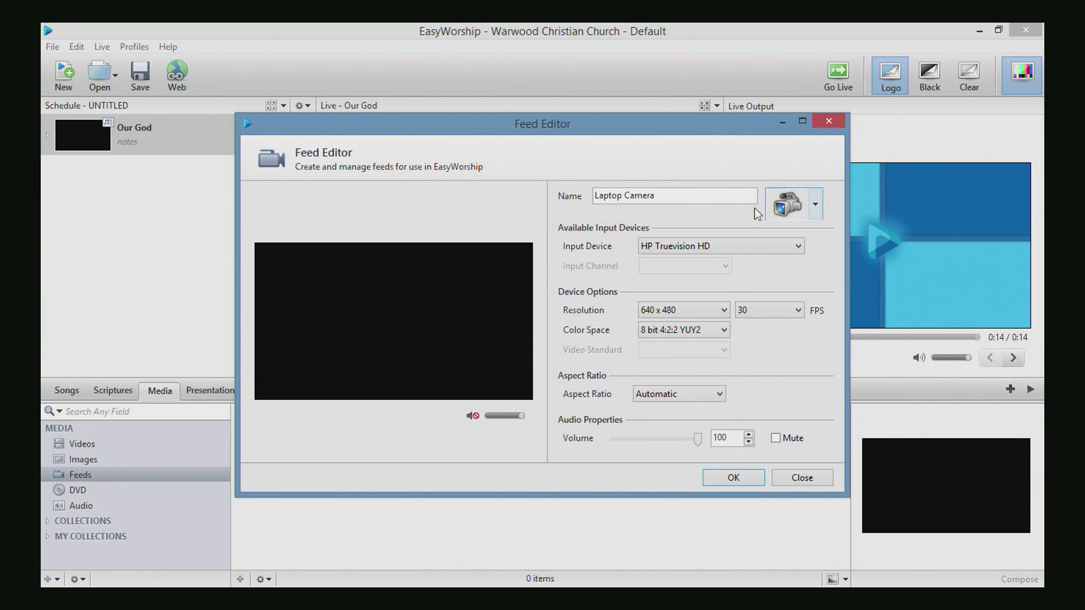
Keep 640 x 480, 30 FPS and 8 bit 4:2:2 YUY2, mute audio, and save the Laptop Camera feed.
{"action": "left_click", "coordinate": [708, 310]}
{"action": "left_click", "coordinate": [752, 310]}
{"action": "left_click", "coordinate": [762, 310]}
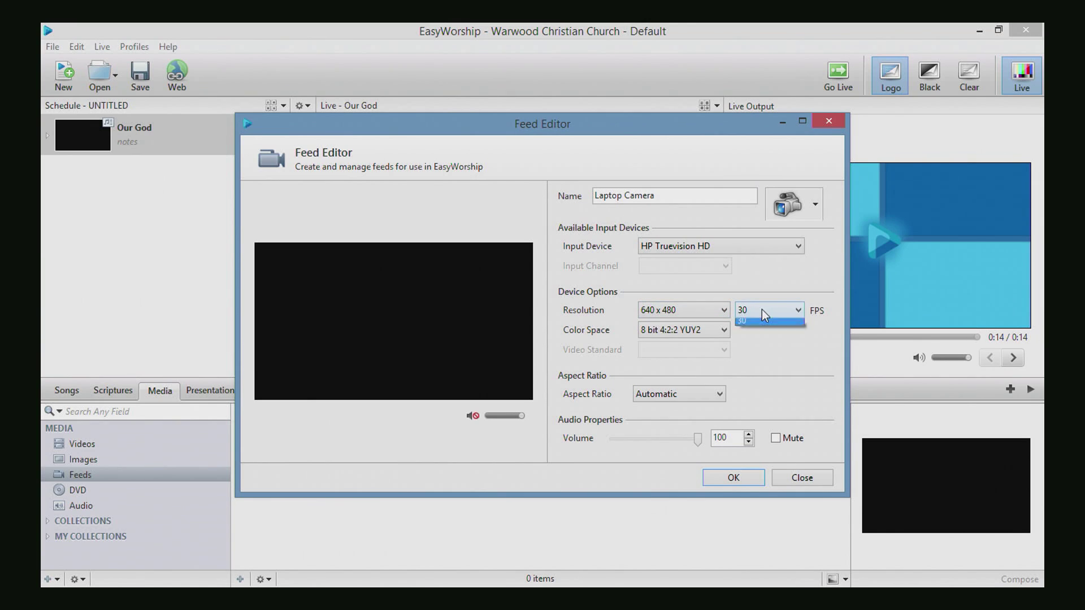
{"action": "left_click", "coordinate": [754, 338]}
{"action": "left_click", "coordinate": [713, 335]}
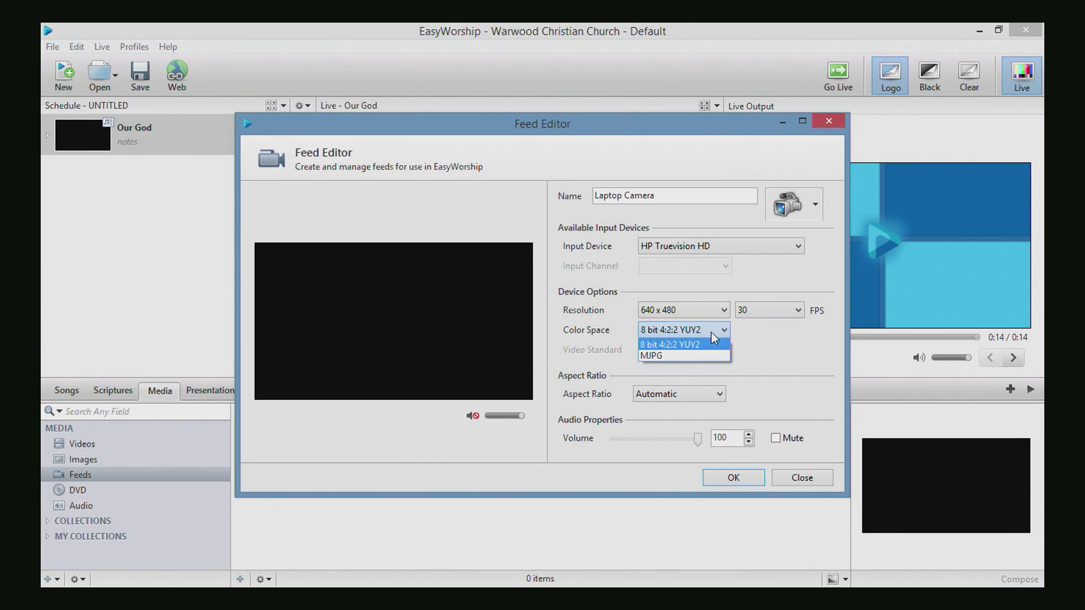
{"action": "left_click", "coordinate": [743, 340]}
{"action": "left_click", "coordinate": [776, 438]}
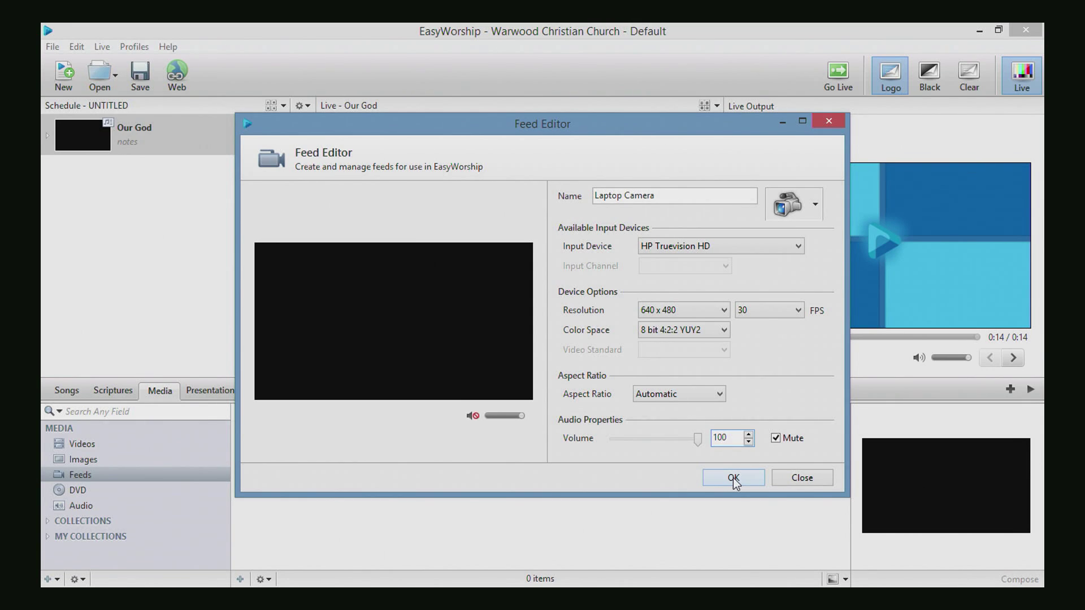
{"action": "left_click", "coordinate": [734, 478]}
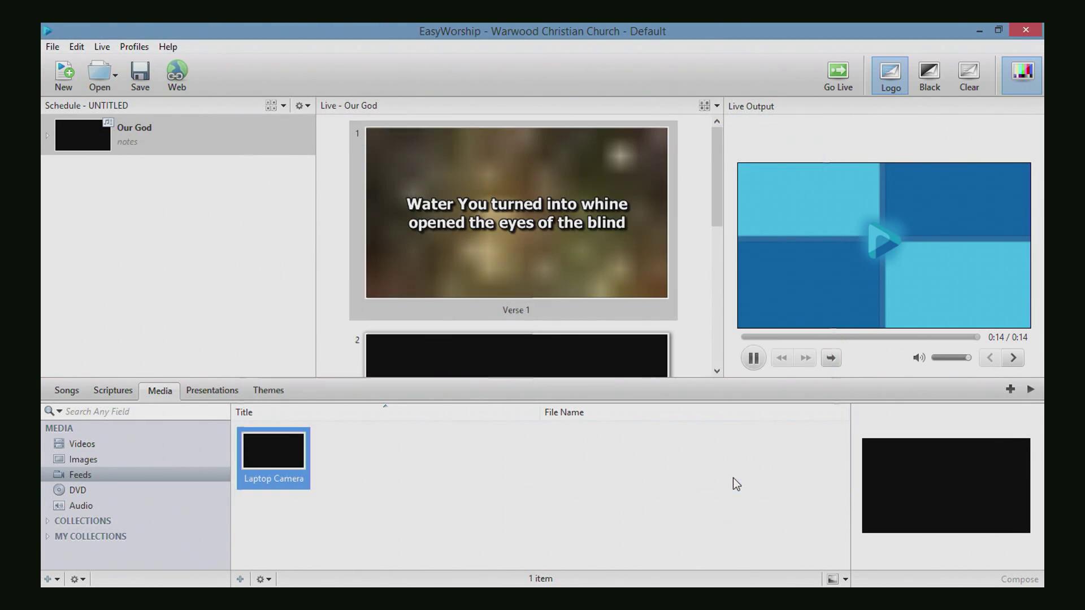
Send the Laptop Camera feed live, turn Logo off to show the webcam, then black out the output.
{"action": "double_click", "coordinate": [269, 455]}
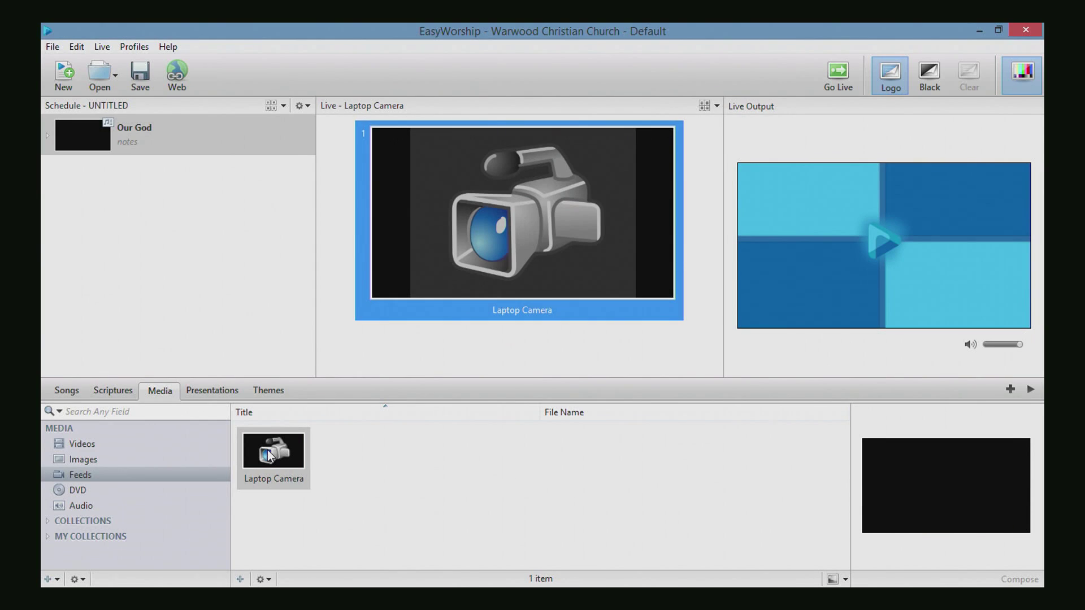
{"action": "left_click", "coordinate": [902, 84]}
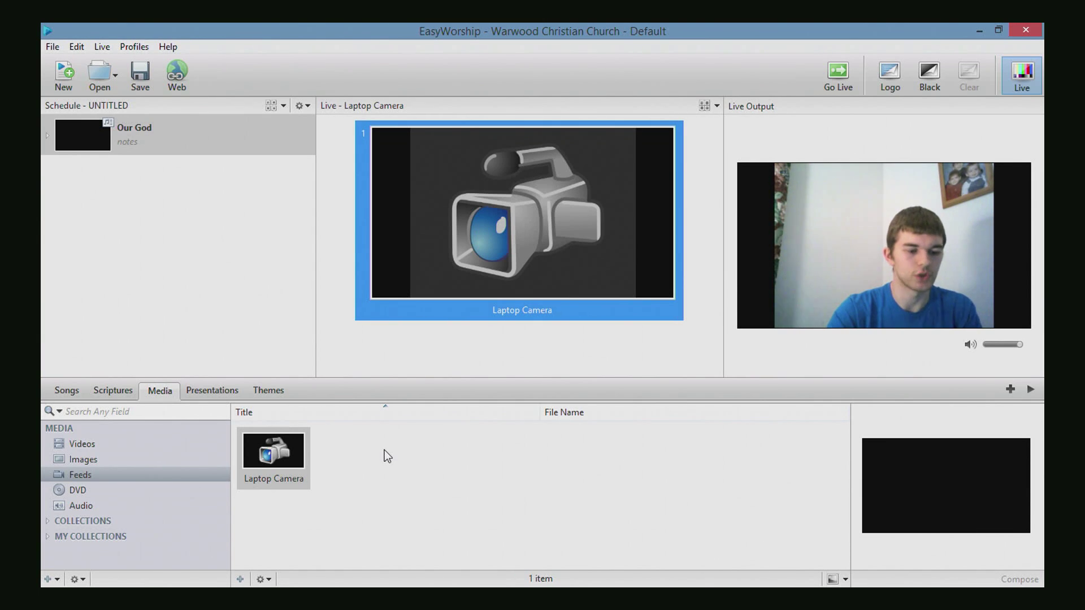
{"action": "left_click", "coordinate": [363, 473]}
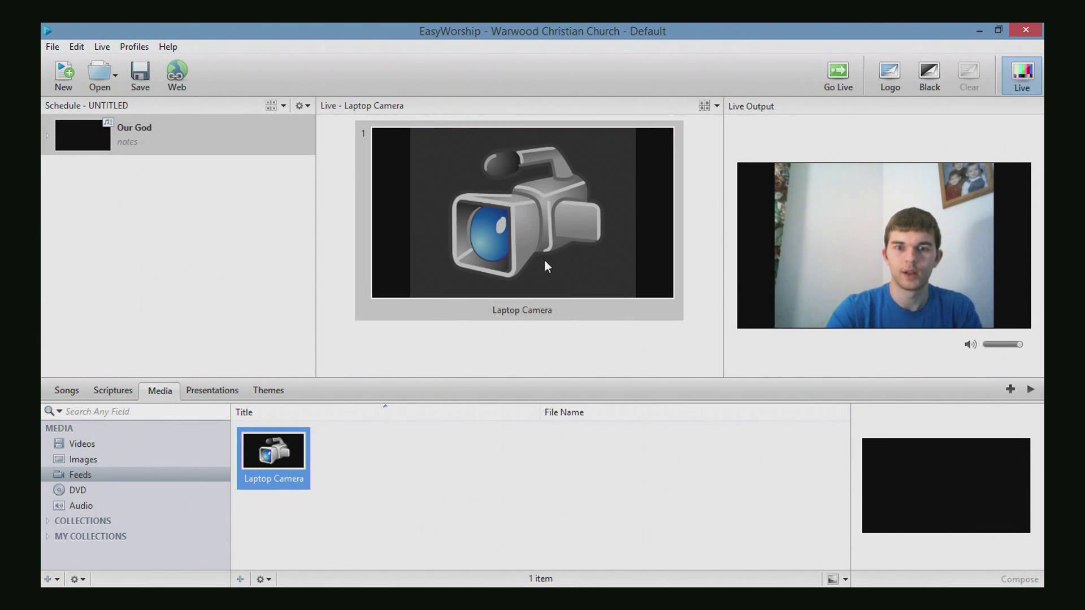
{"action": "left_click", "coordinate": [930, 82]}
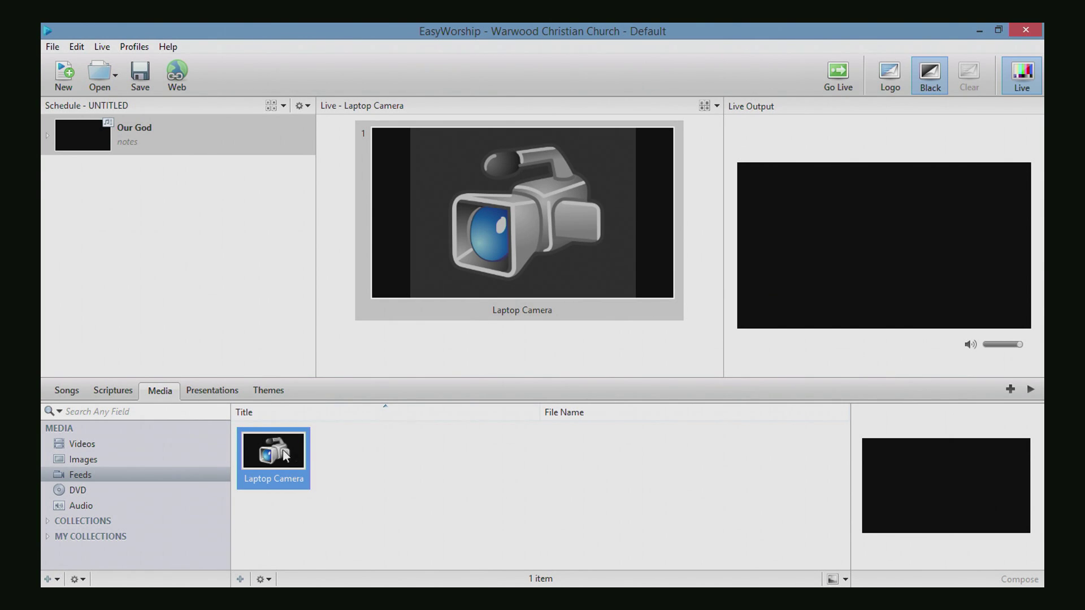
Edit the Laptop Camera feed, replacing 'Camera' with 'Feed' in its name, and save.
{"action": "right_click", "coordinate": [271, 457]}
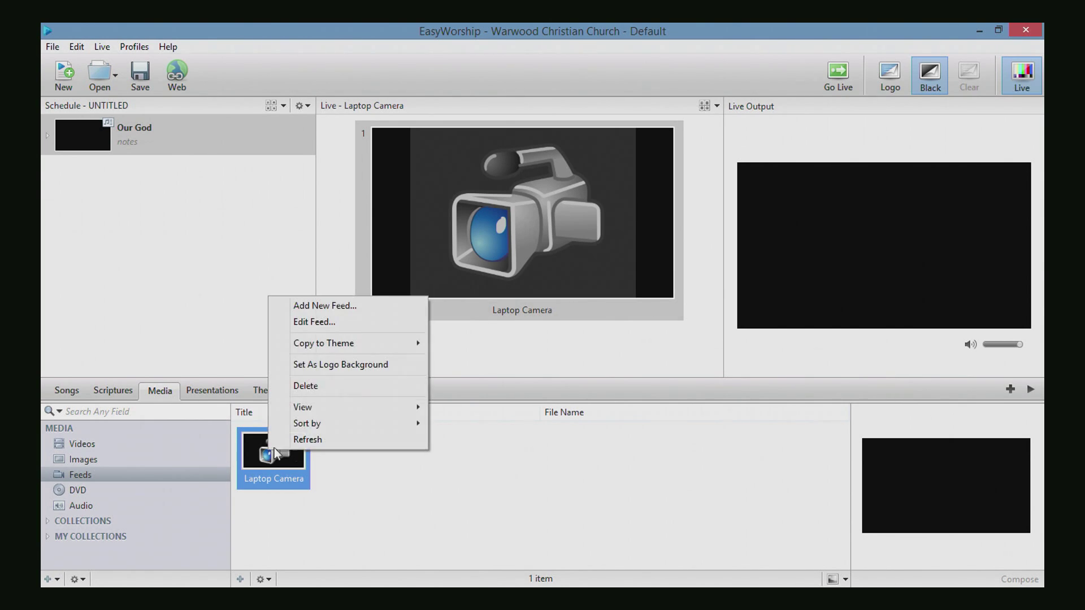
{"action": "left_click", "coordinate": [316, 324]}
{"action": "double_click", "coordinate": [635, 199]}
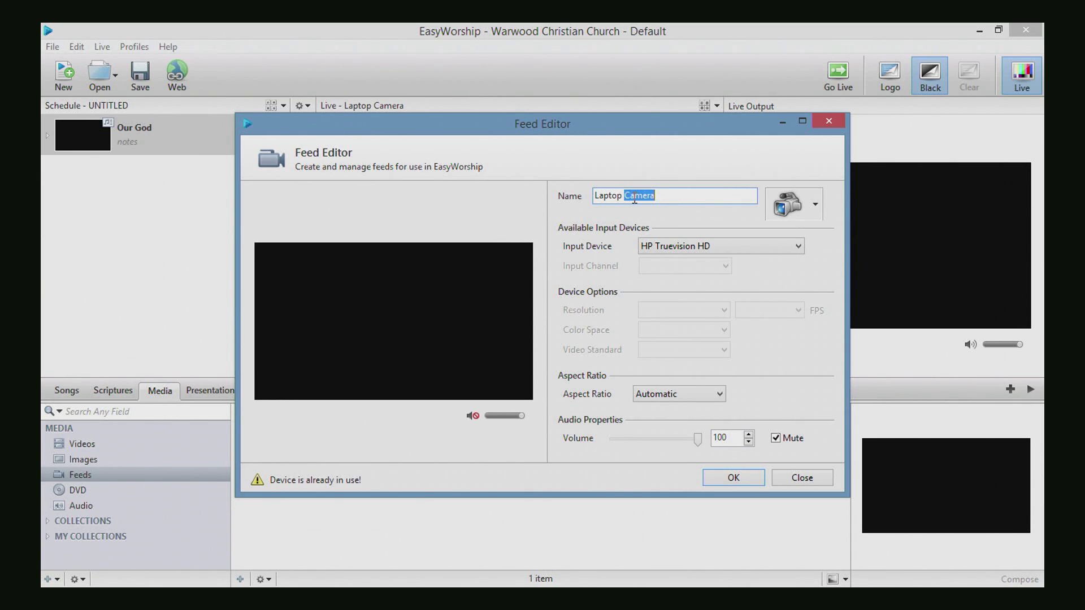
{"action": "type", "text": "Feed"}
{"action": "left_click", "coordinate": [731, 478]}
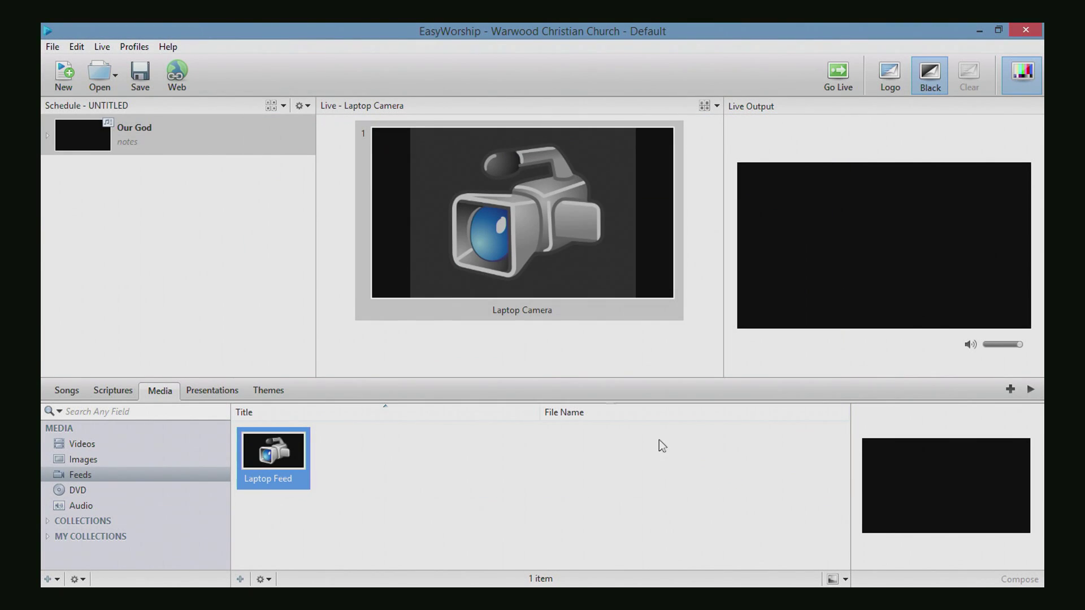
Schedule Amazing Grace (My Chains) below Our God and drop Laptop Feed onto it as background.
{"action": "left_click", "coordinate": [68, 391]}
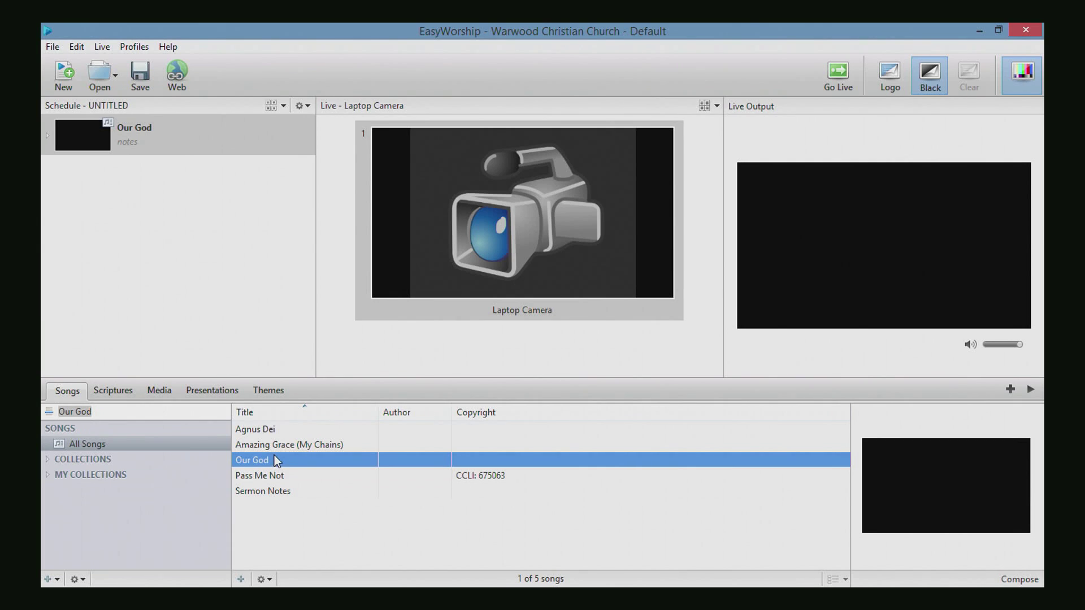
{"action": "left_click_drag", "start_coordinate": [277, 445], "coordinate": [143, 243]}
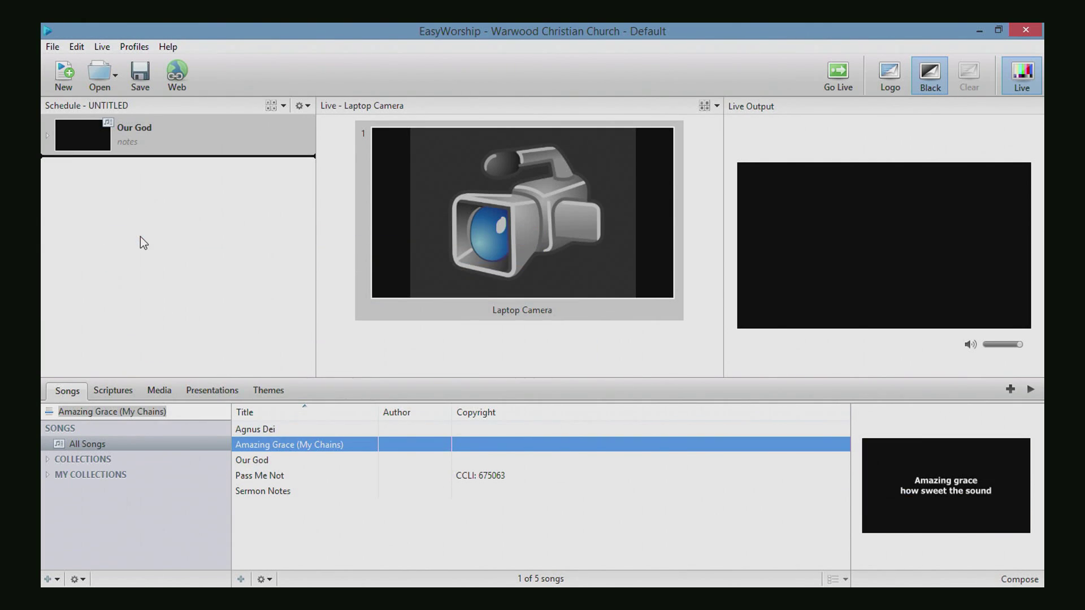
{"action": "left_click_drag", "start_coordinate": [131, 198], "coordinate": [129, 179]}
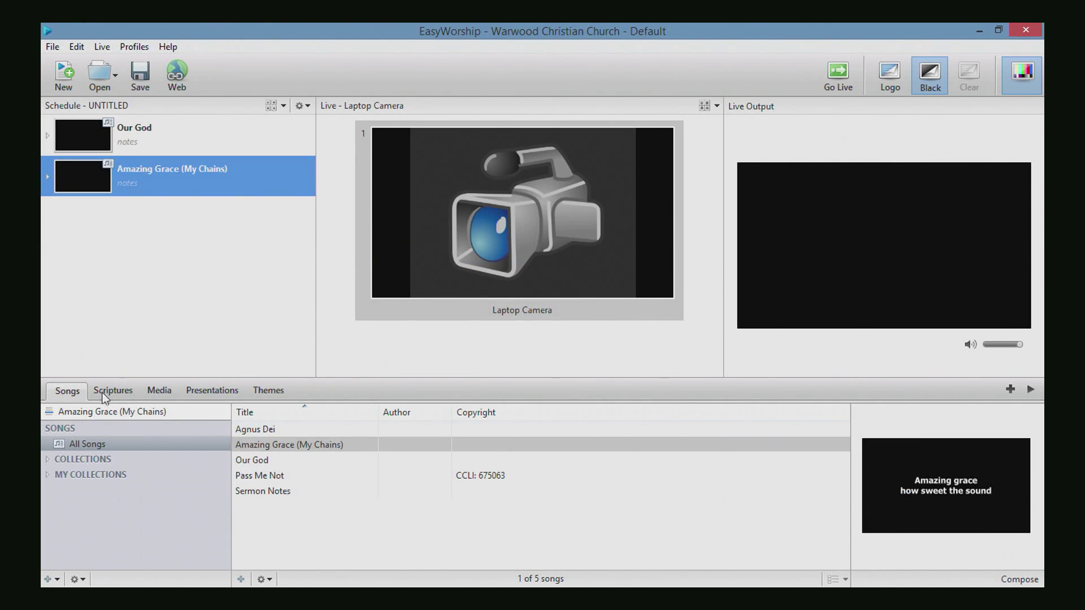
{"action": "left_click", "coordinate": [158, 392]}
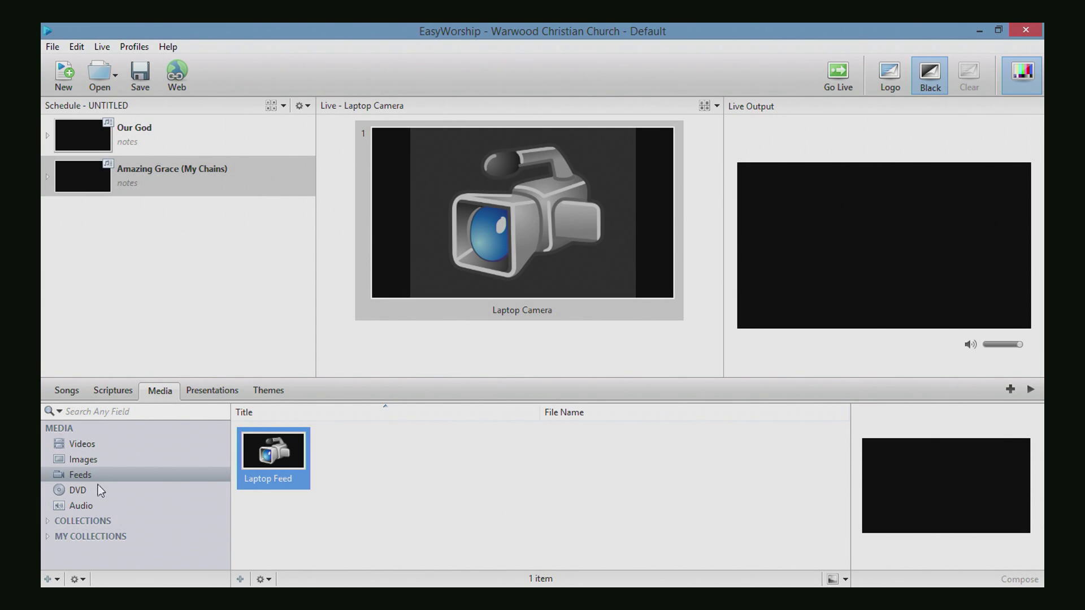
{"action": "left_click_drag", "start_coordinate": [277, 451], "coordinate": [149, 172]}
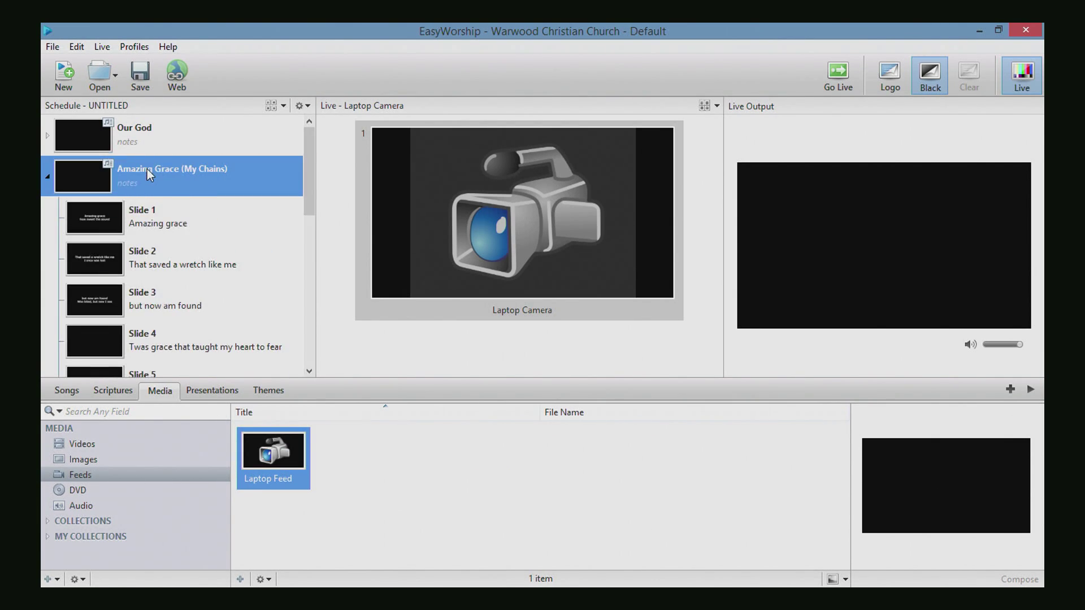
{"action": "left_click", "coordinate": [93, 173]}
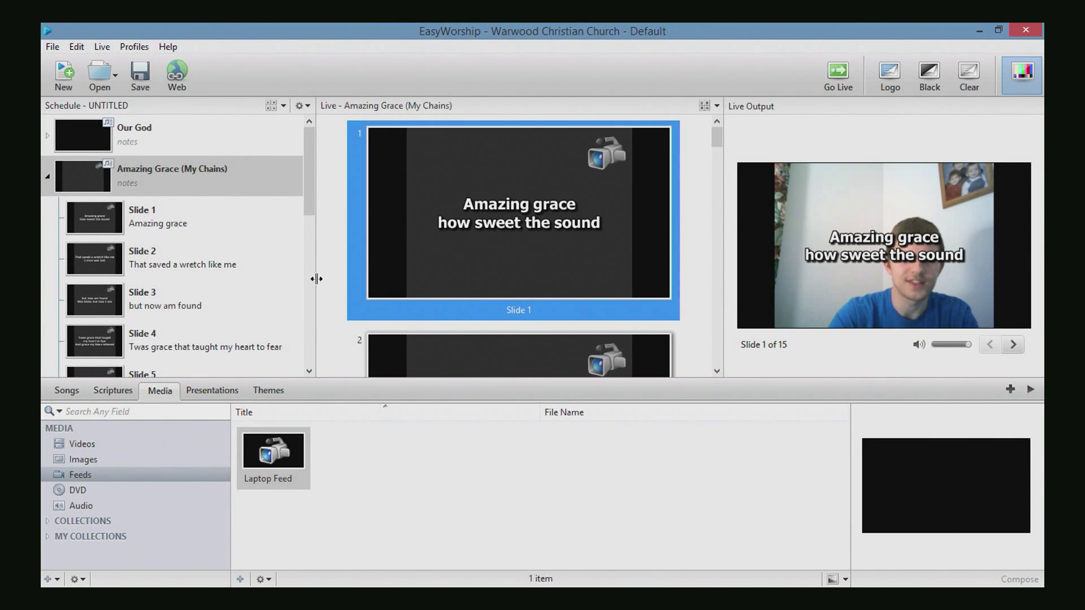
Drag the Lower 3rds theme from the Themes library onto the Amazing Grace schedule item.
{"action": "left_click", "coordinate": [268, 390]}
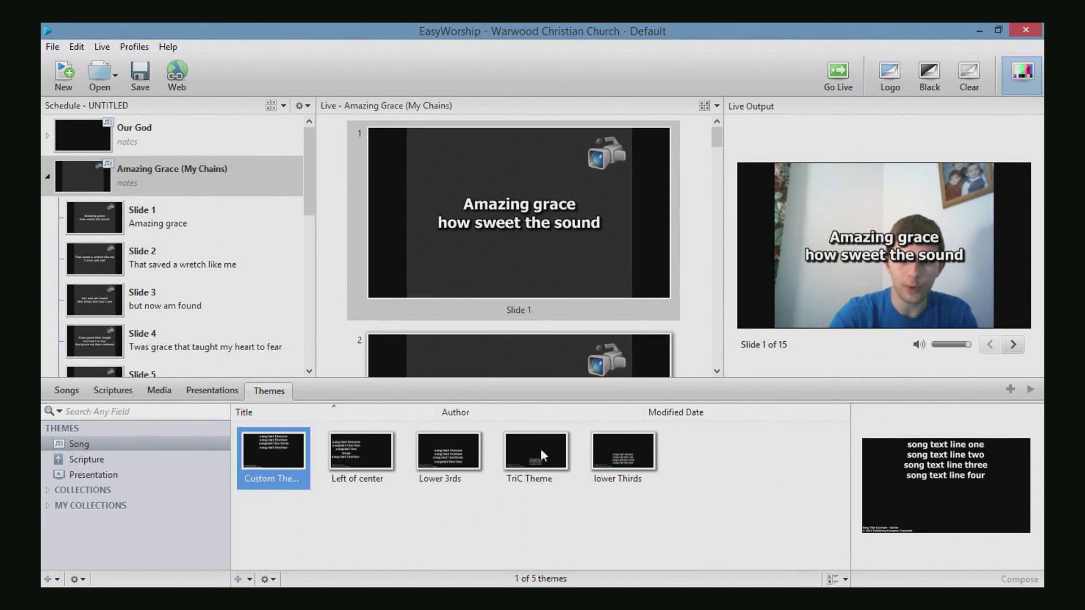
{"action": "left_click_drag", "start_coordinate": [451, 453], "coordinate": [177, 182]}
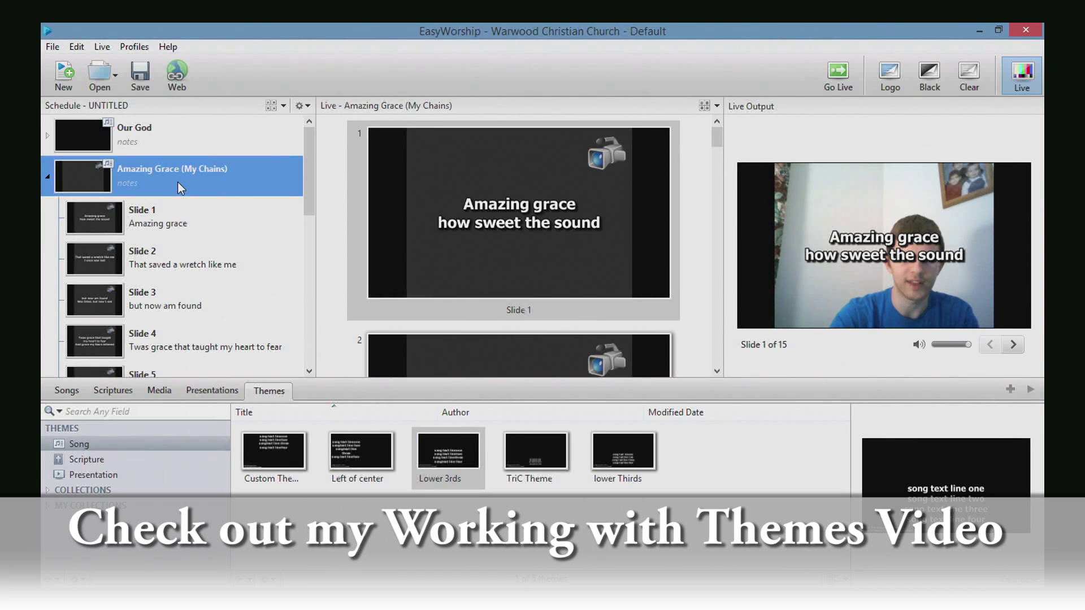